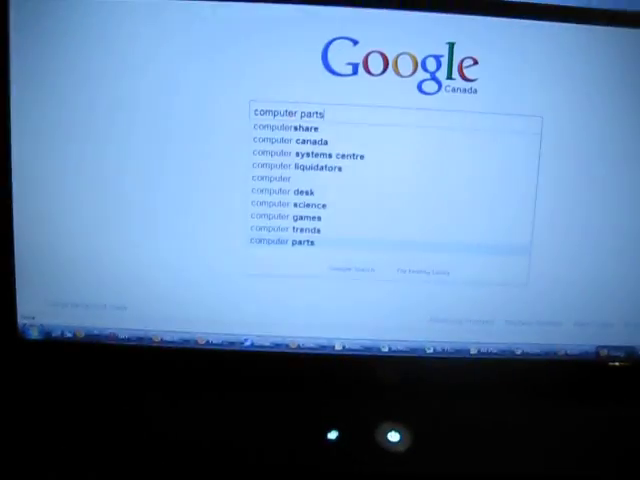
Cycle up and down through the suggested searches to 'computer canada', then trim the query
{"action": "key", "text": "Up"}
{"action": "key", "text": "Up"}
{"action": "key", "text": "Up"}
{"action": "key", "text": "Up"}
{"action": "key", "text": "Up"}
{"action": "key", "text": "Up"}
{"action": "key", "text": "Down"}
{"action": "key", "text": "Down"}
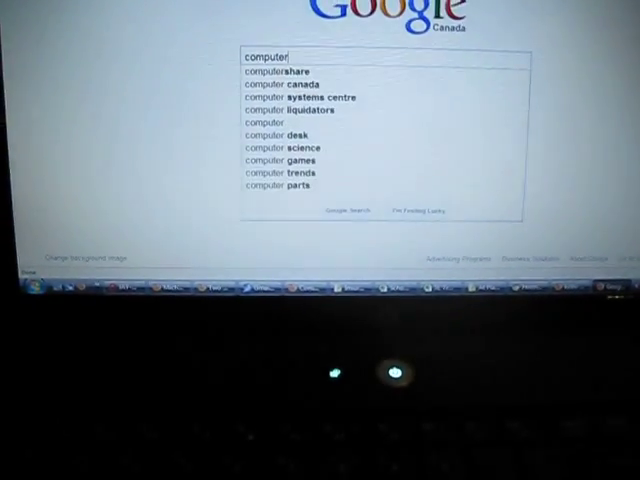
{"action": "key", "text": "Up"}
{"action": "key", "text": "Up"}
{"action": "key", "text": "Up"}
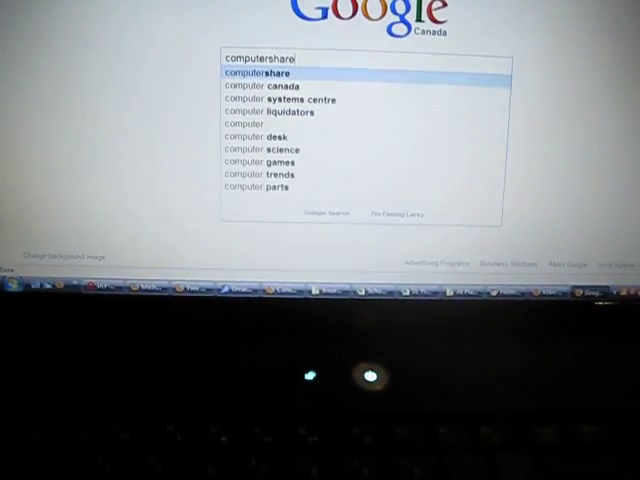
{"action": "key", "text": "Down"}
{"action": "key", "text": "BackSpace"}
{"action": "key", "text": "BackSpace"}
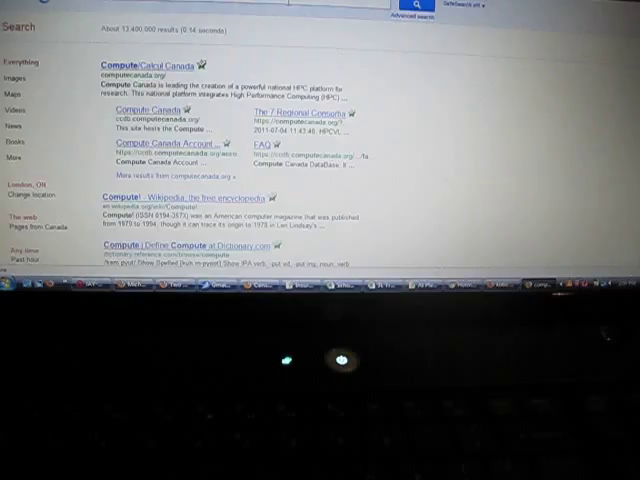
Place the cursor at the end of the query 'compute' in the search box
{"action": "left_click", "coordinate": [293, 20]}
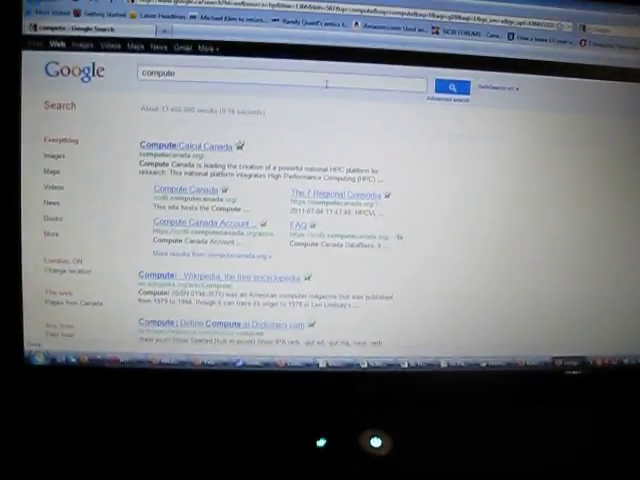